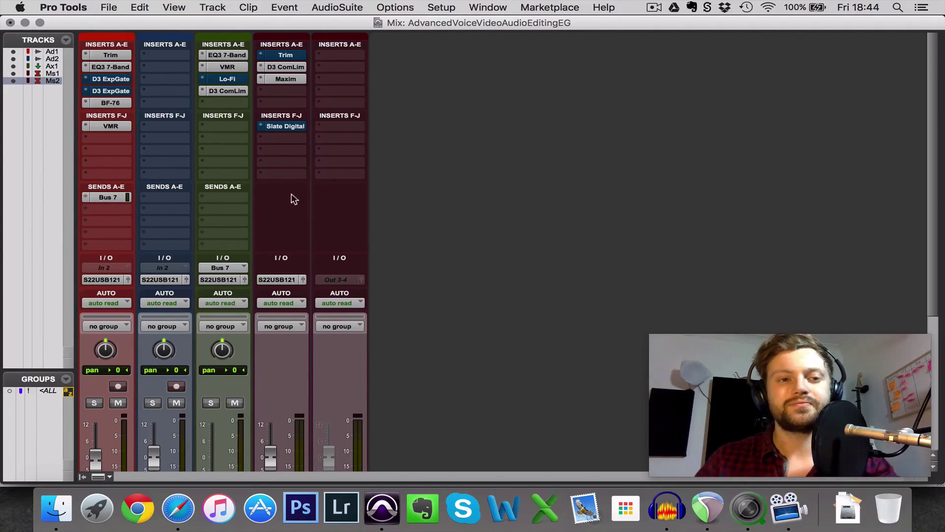
Open the Dyn3 Expander/Gate on Audio 1 and lower the threshold from -24 to -34.5 dB.
{"action": "left_click", "coordinate": [117, 81]}
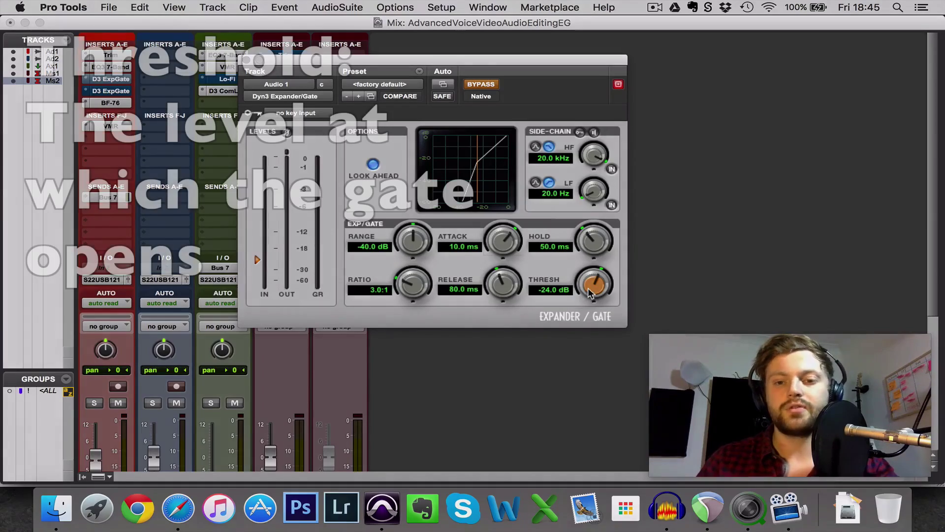
{"action": "scroll", "coordinate": [591, 293], "scroll_direction": "down", "scroll_amount": 5}
{"action": "scroll", "coordinate": [591, 293], "scroll_direction": "down", "scroll_amount": 4}
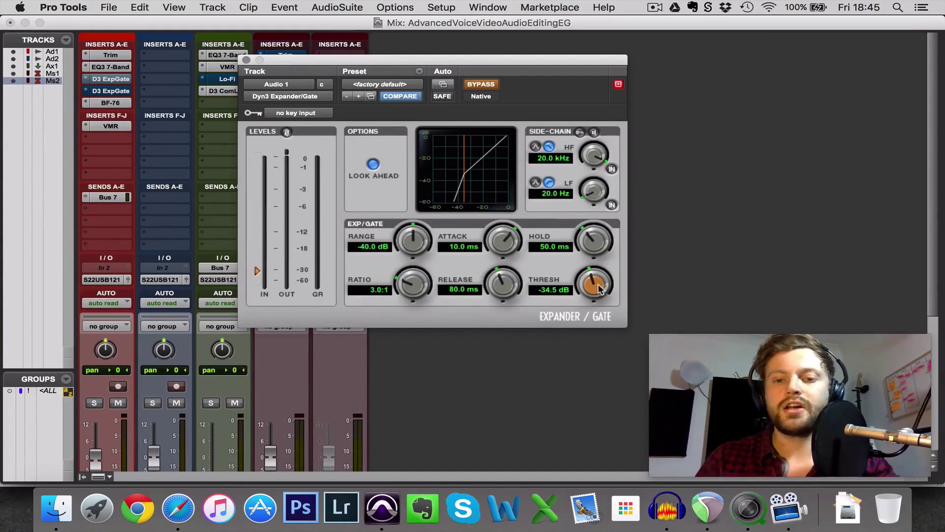
Bring the THRESH knob down until the readout shows -40.0 dB.
{"action": "left_click_drag", "start_coordinate": [599, 284], "coordinate": [594, 296]}
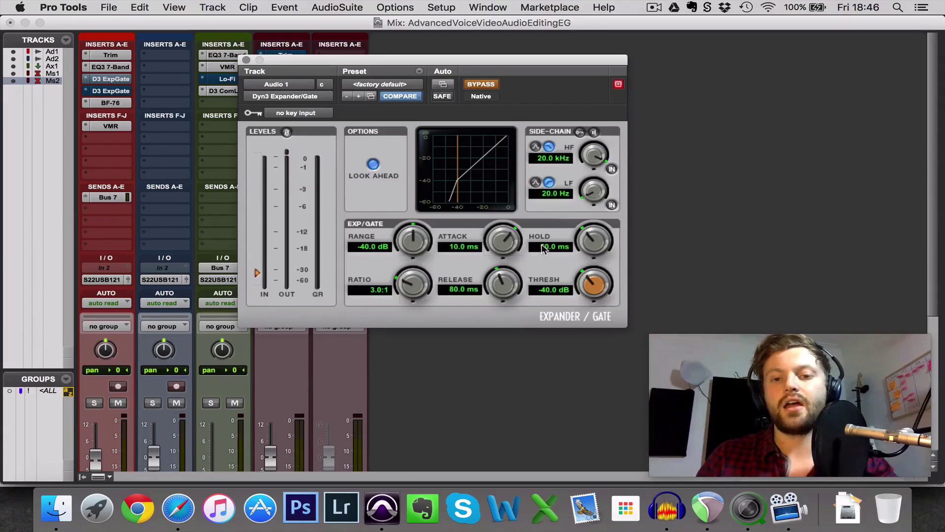
Raise the HOLD value from 10 ms to 50.0 ms.
{"action": "left_click_drag", "start_coordinate": [547, 247], "coordinate": [548, 245]}
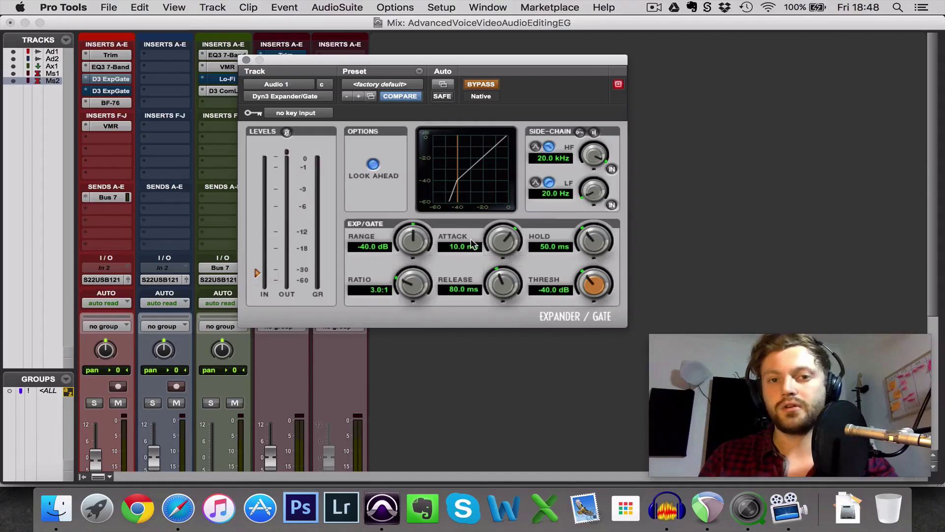
Enter the attack as 2 ms, then correct it to 1.0 ms.
{"action": "left_click", "coordinate": [462, 246]}
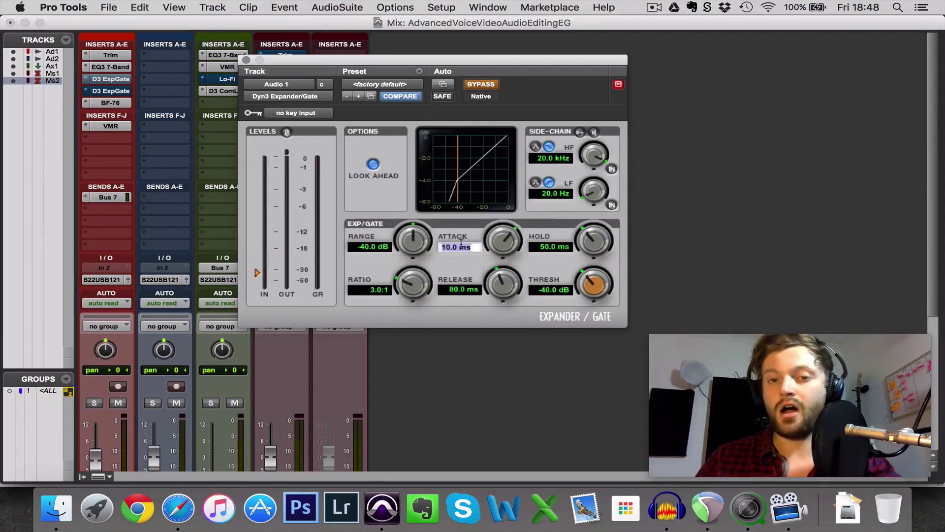
{"action": "type", "text": "2"}
{"action": "key", "text": "Return"}
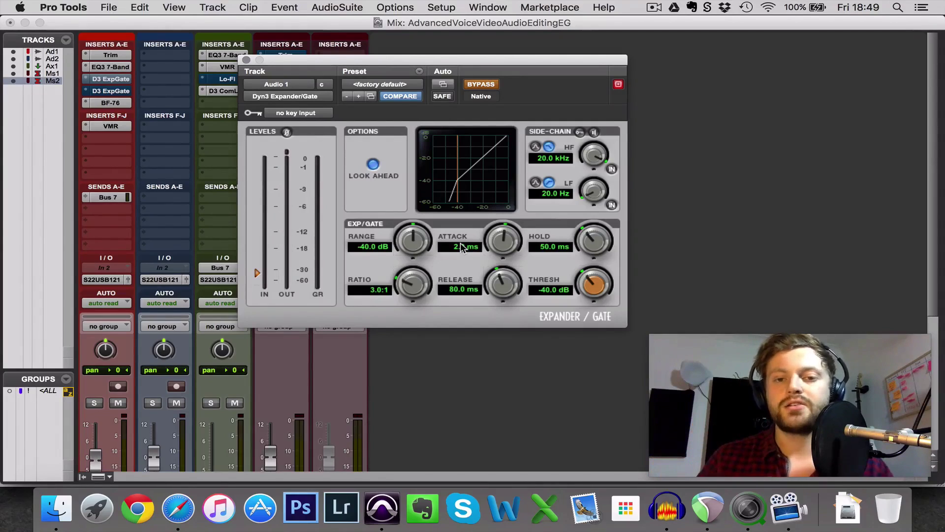
{"action": "left_click", "coordinate": [462, 247]}
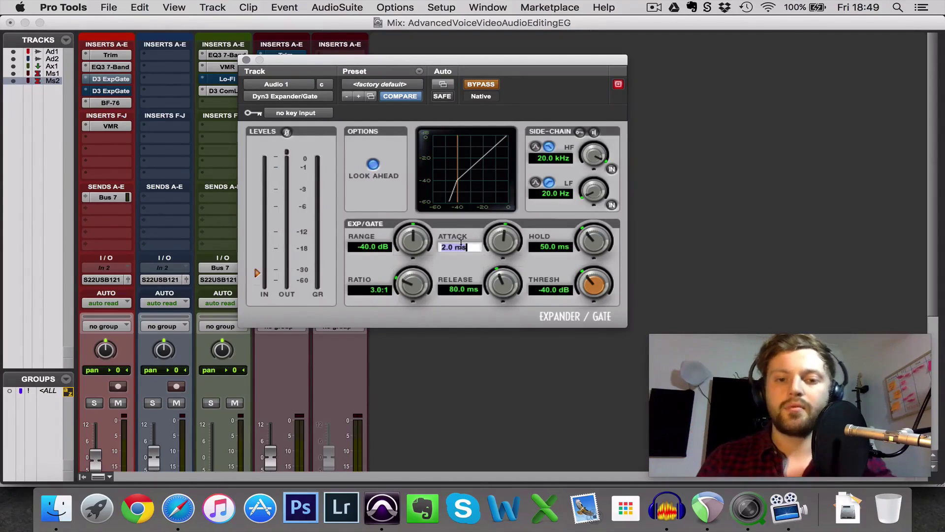
{"action": "type", "text": "1"}
{"action": "key", "text": "Return"}
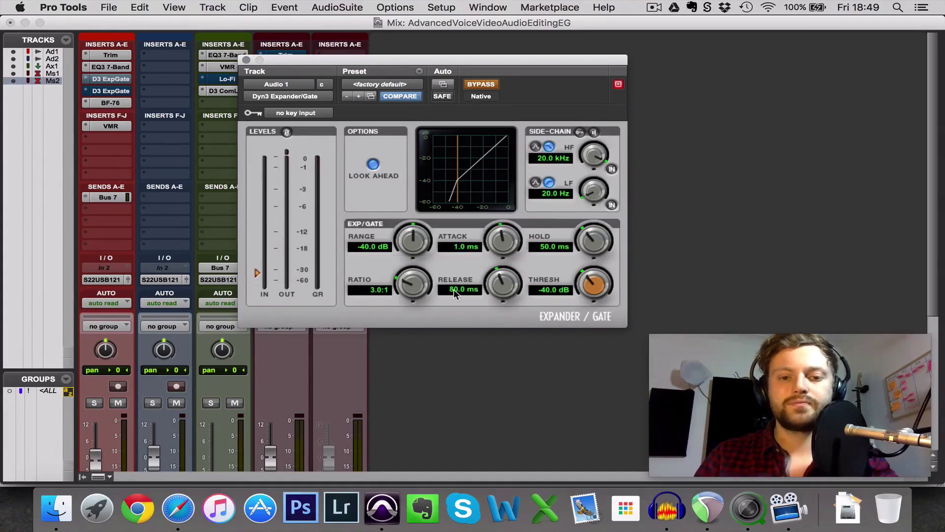
Enter 50 ms for the release and 5 ms for the hold.
{"action": "left_click", "coordinate": [453, 288]}
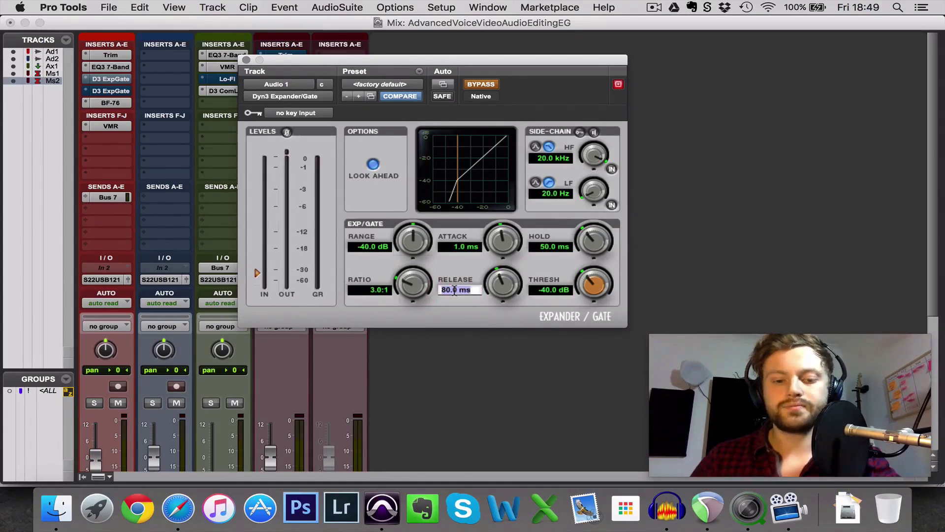
{"action": "type", "text": "50"}
{"action": "key", "text": "Return"}
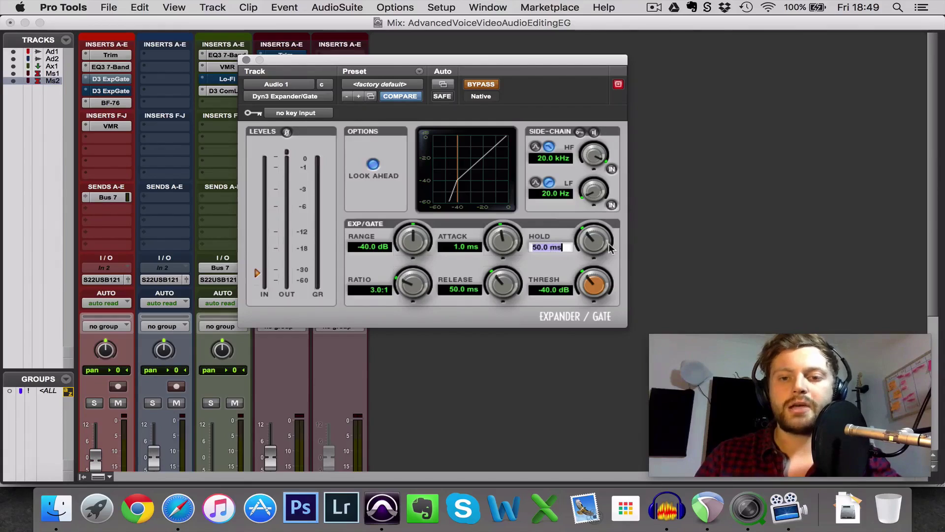
{"action": "type", "text": "5"}
{"action": "key", "text": "Return"}
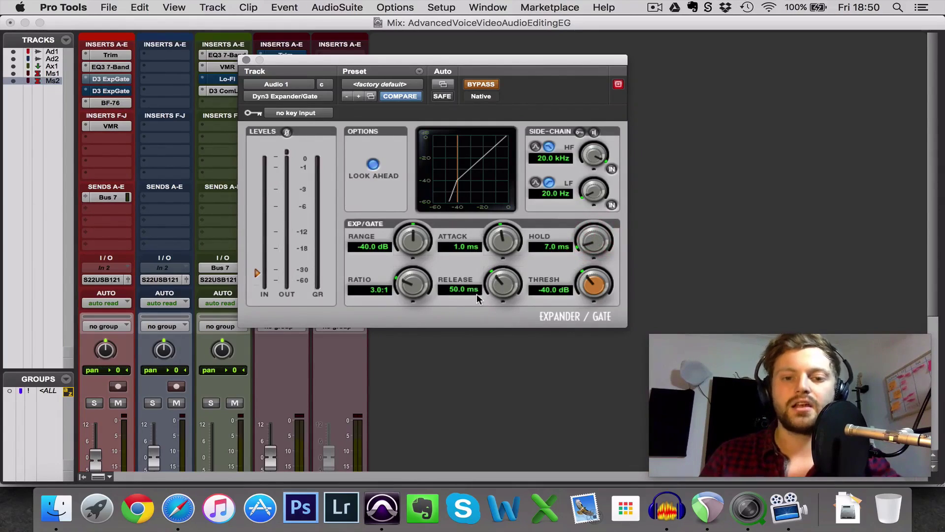
{"action": "left_click", "coordinate": [597, 276]}
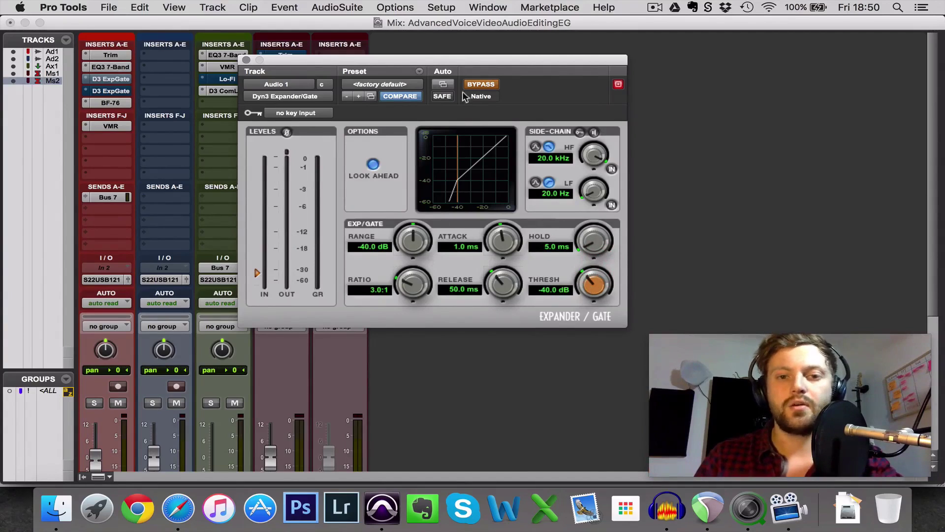
{"action": "key", "text": "space"}
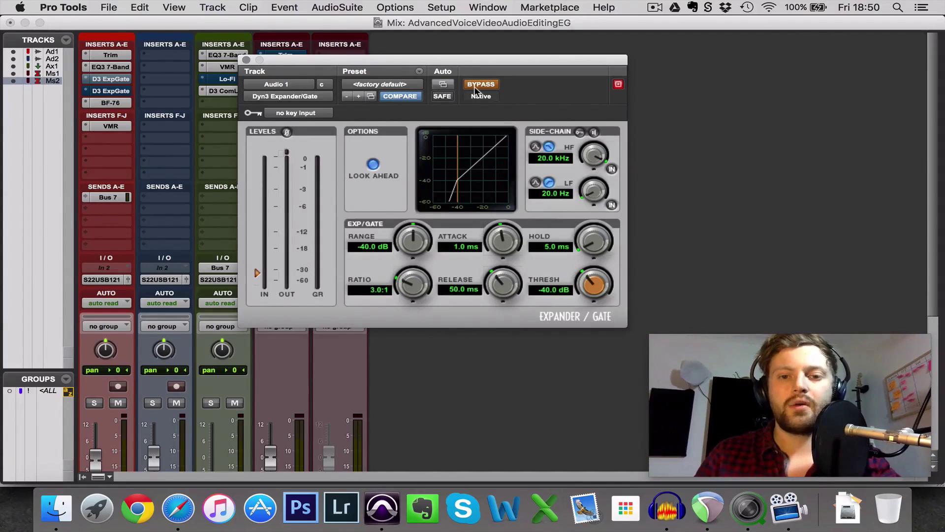
{"action": "left_click", "coordinate": [476, 90]}
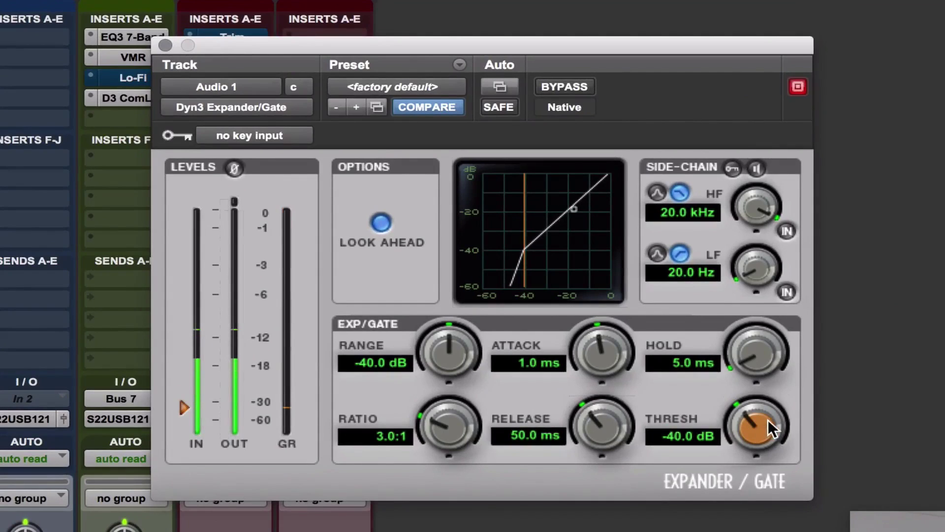
Raise the THRESH knob from -40 dB to -33.1 dB.
{"action": "mouse_move", "coordinate": [750, 428]}
{"action": "left_mouse_down"}
{"action": "mouse_move", "coordinate": [759, 389]}
{"action": "mouse_move", "coordinate": [740, 422]}
{"action": "mouse_move", "coordinate": [749, 423]}
{"action": "mouse_move", "coordinate": [749, 445]}
{"action": "mouse_move", "coordinate": [748, 414]}
{"action": "left_mouse_up"}
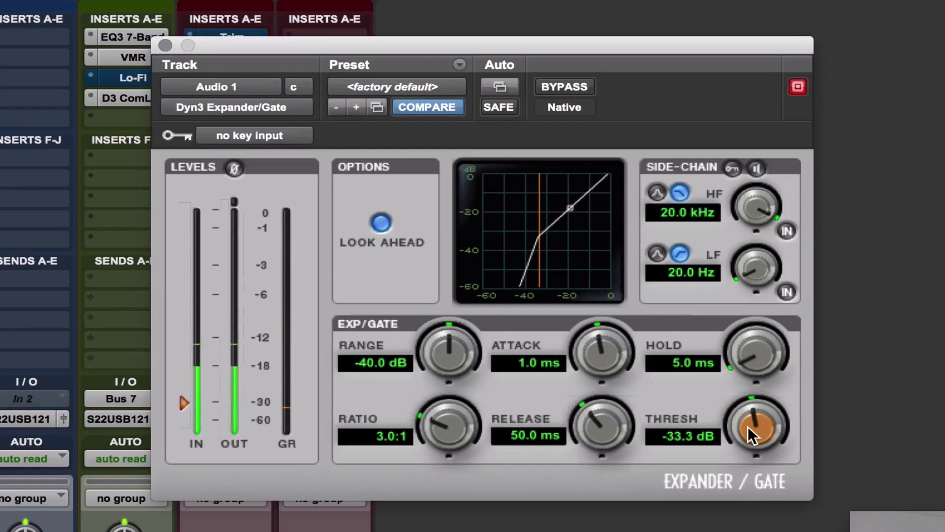
{"action": "left_click_drag", "start_coordinate": [748, 426], "coordinate": [756, 417]}
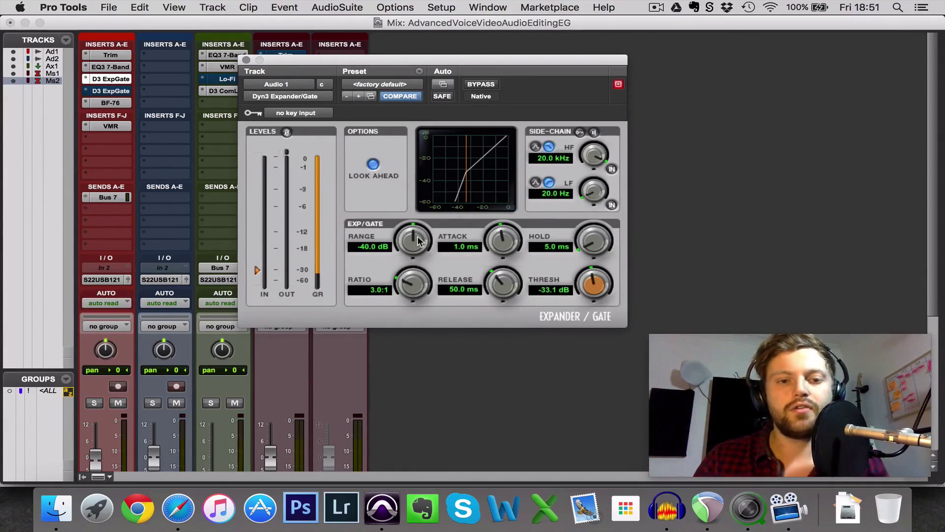
Pull the Range knob up from -40.0 dB to about -10.8 dB.
{"action": "left_click_drag", "start_coordinate": [419, 240], "coordinate": [420, 195]}
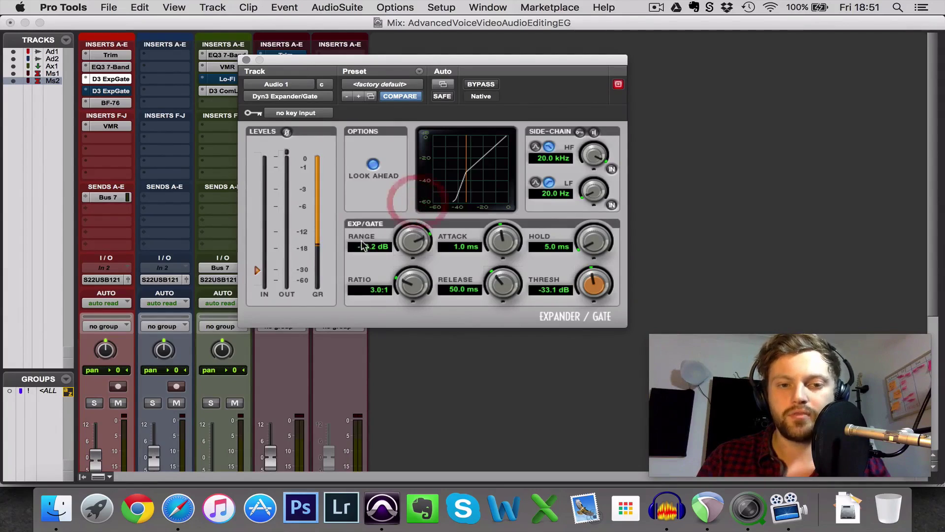
{"action": "left_click_drag", "start_coordinate": [408, 238], "coordinate": [408, 230]}
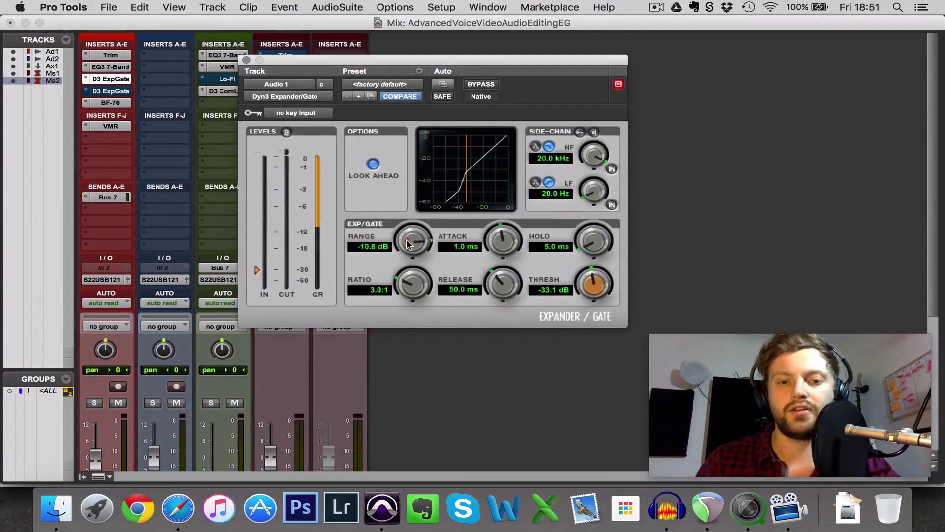
Type a Range value of -25 dB, then replace it with -20 dB.
{"action": "left_click", "coordinate": [371, 247]}
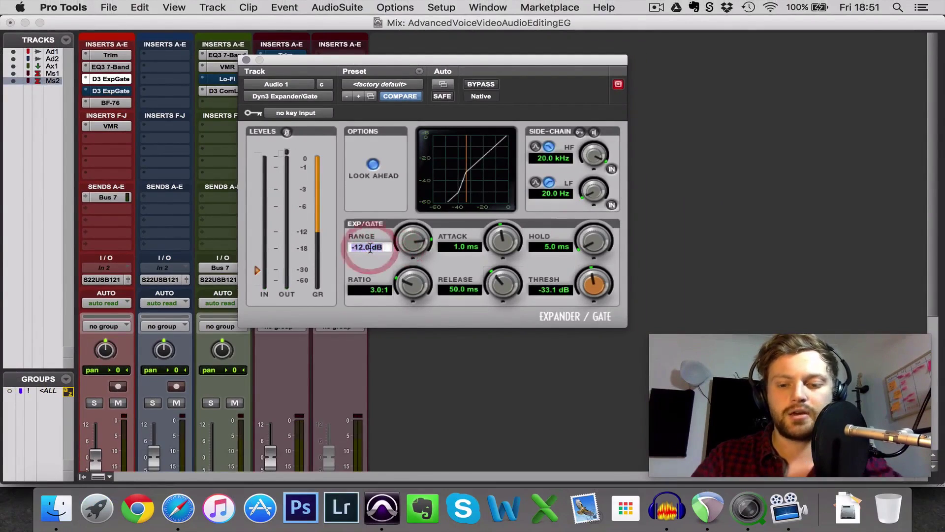
{"action": "type", "text": "-25"}
{"action": "key", "text": "Return"}
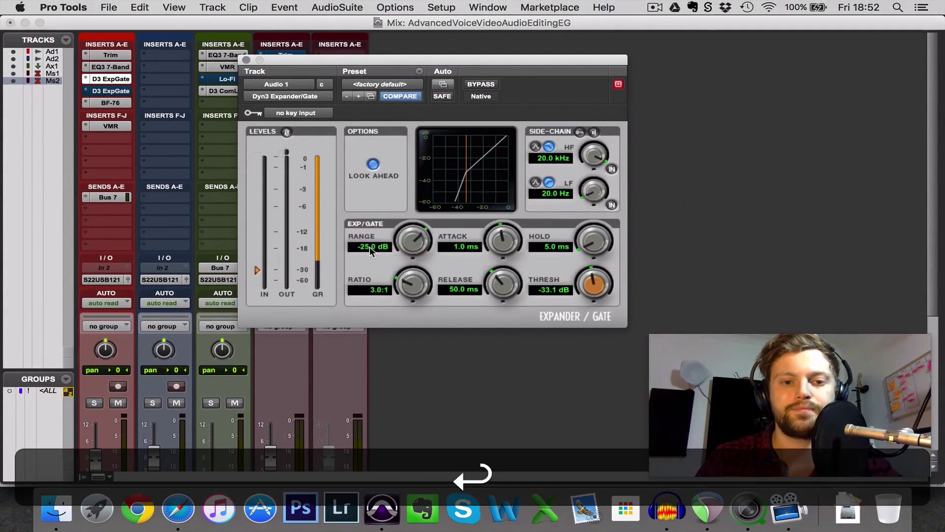
{"action": "left_click", "coordinate": [370, 247]}
{"action": "type", "text": "-20"}
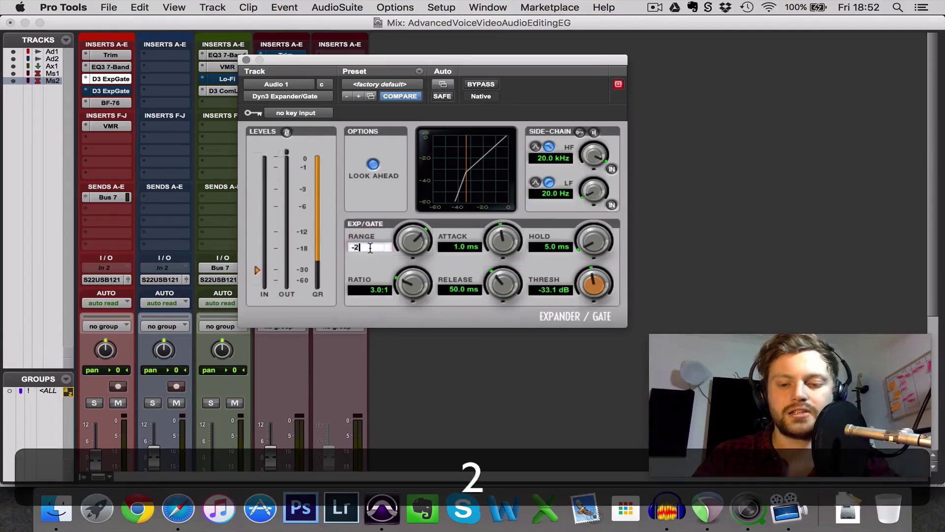
{"action": "key", "text": "Return"}
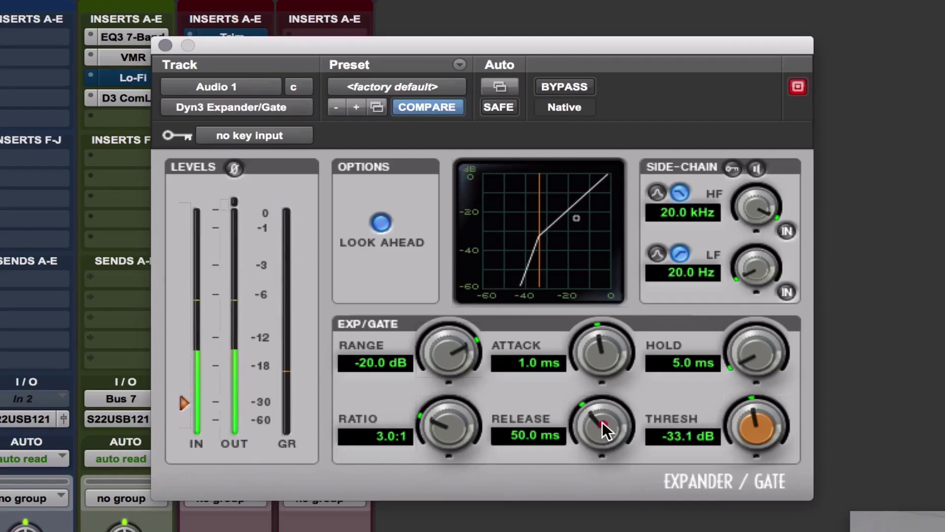
Raise the release to 81.2 ms and the hold to 5.8 ms.
{"action": "left_click_drag", "start_coordinate": [602, 421], "coordinate": [601, 408]}
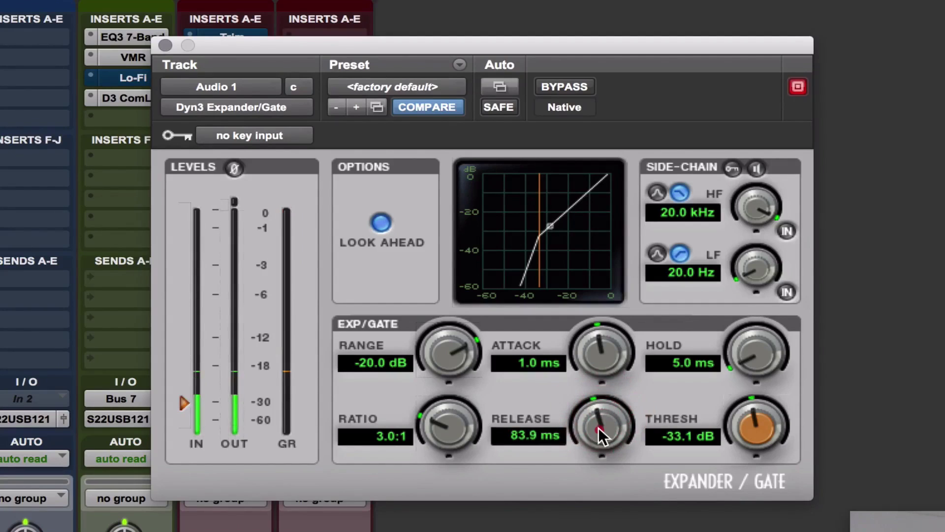
{"action": "left_click_drag", "start_coordinate": [598, 427], "coordinate": [598, 430]}
{"action": "left_click_drag", "start_coordinate": [745, 356], "coordinate": [746, 346]}
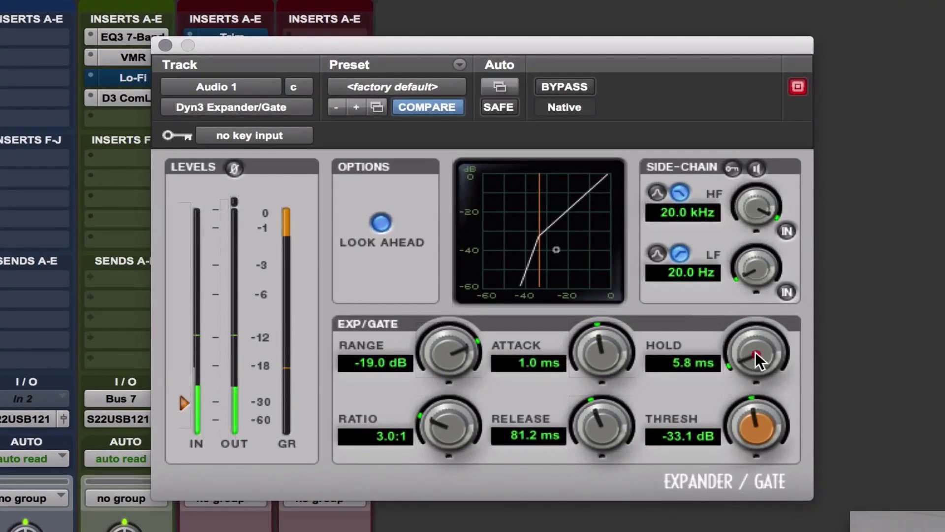
Set hold 8.1 ms, release 109.7 ms, range -24.0 dB and ratio about 4.8:1.
{"action": "left_click_drag", "start_coordinate": [756, 352], "coordinate": [750, 337]}
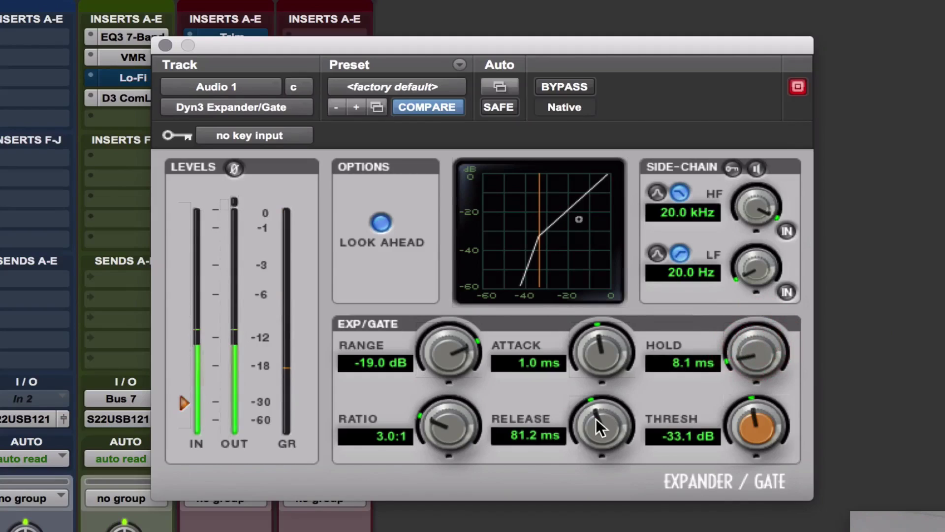
{"action": "left_click_drag", "start_coordinate": [596, 413], "coordinate": [501, 374]}
{"action": "left_click_drag", "start_coordinate": [448, 357], "coordinate": [446, 373]}
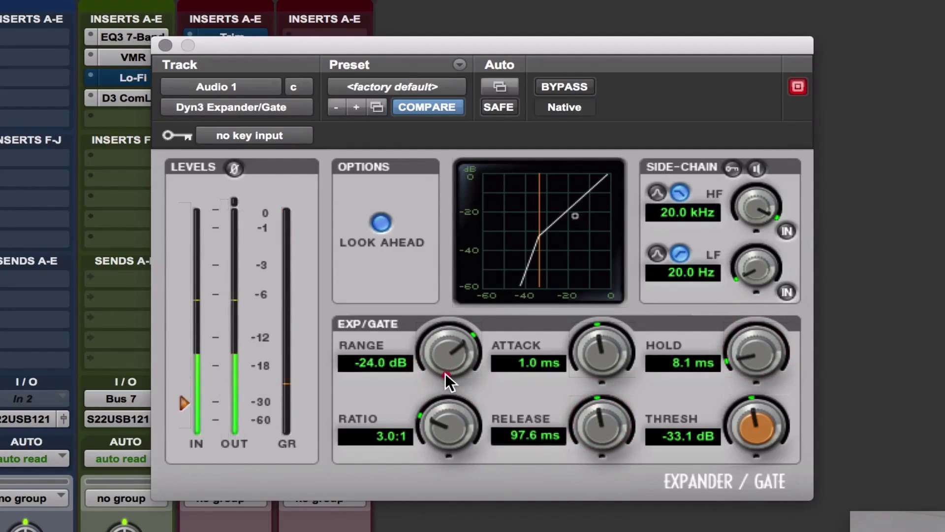
{"action": "mouse_move", "coordinate": [439, 413]}
{"action": "left_mouse_down"}
{"action": "mouse_move", "coordinate": [439, 382]}
{"action": "mouse_move", "coordinate": [431, 429]}
{"action": "left_mouse_up"}
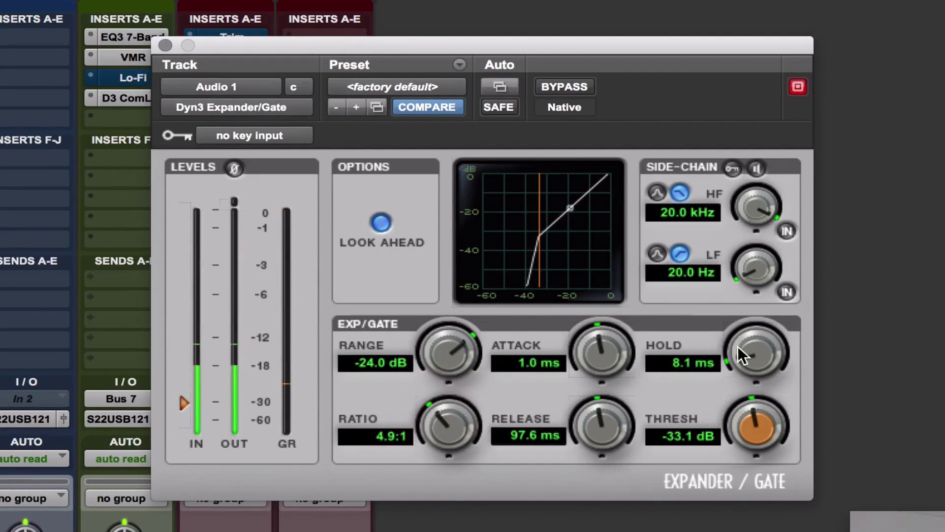
{"action": "left_click_drag", "start_coordinate": [604, 420], "coordinate": [603, 417]}
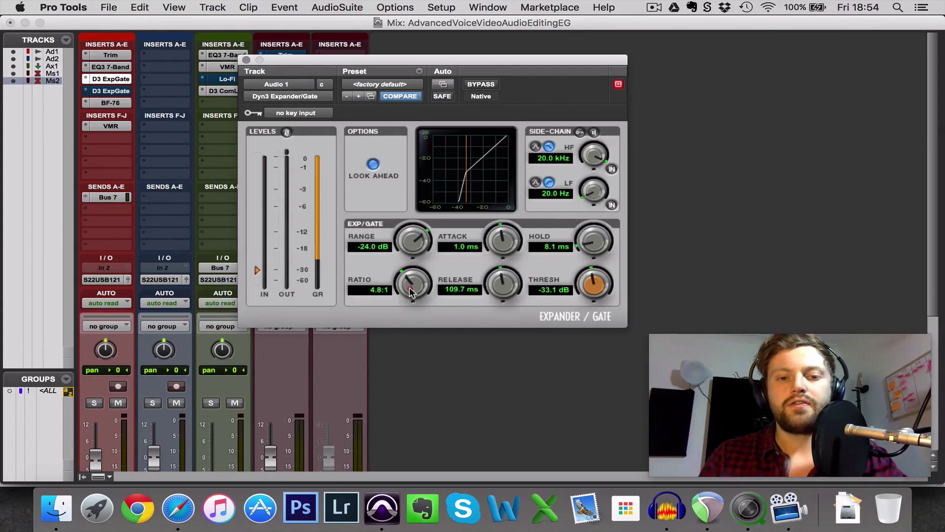
Lower the Expander/Gate Ratio knob to 2.5:1, leaving range and threshold unchanged.
{"action": "left_click_drag", "start_coordinate": [411, 289], "coordinate": [401, 327]}
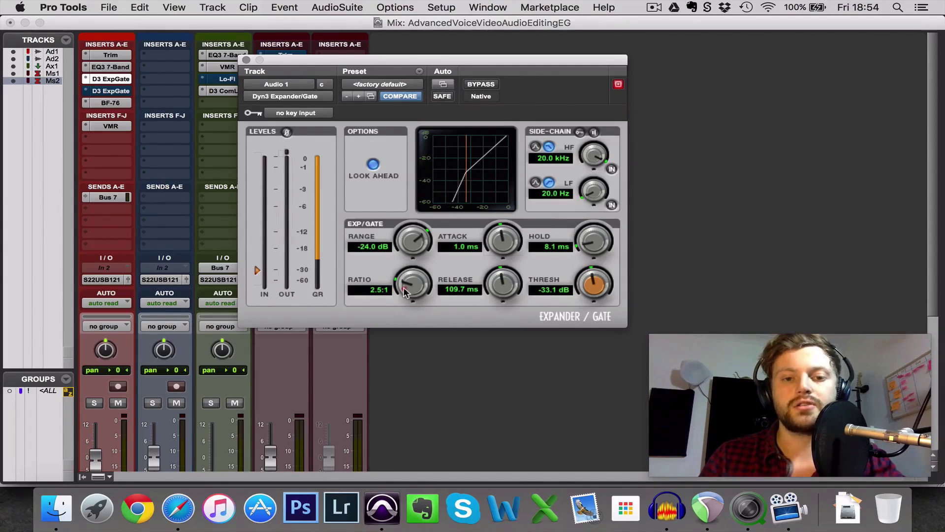
{"action": "left_click_drag", "start_coordinate": [405, 294], "coordinate": [404, 293]}
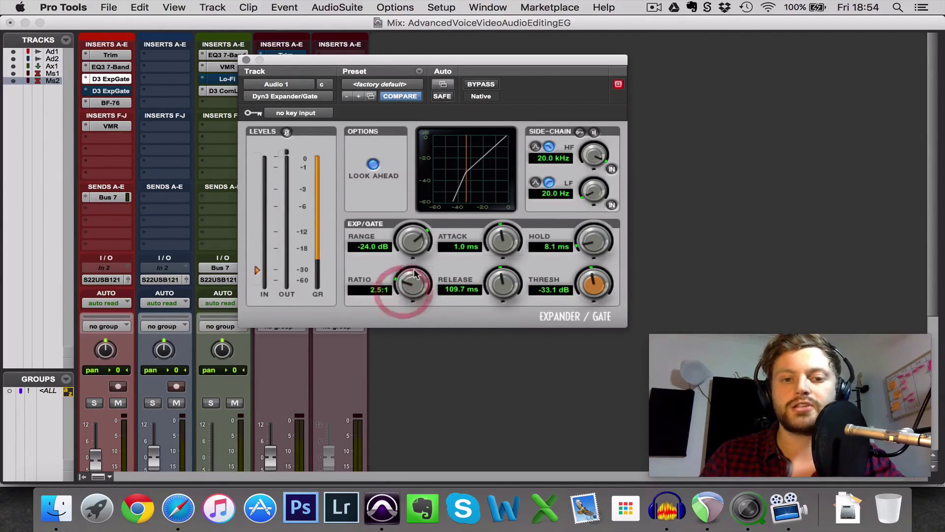